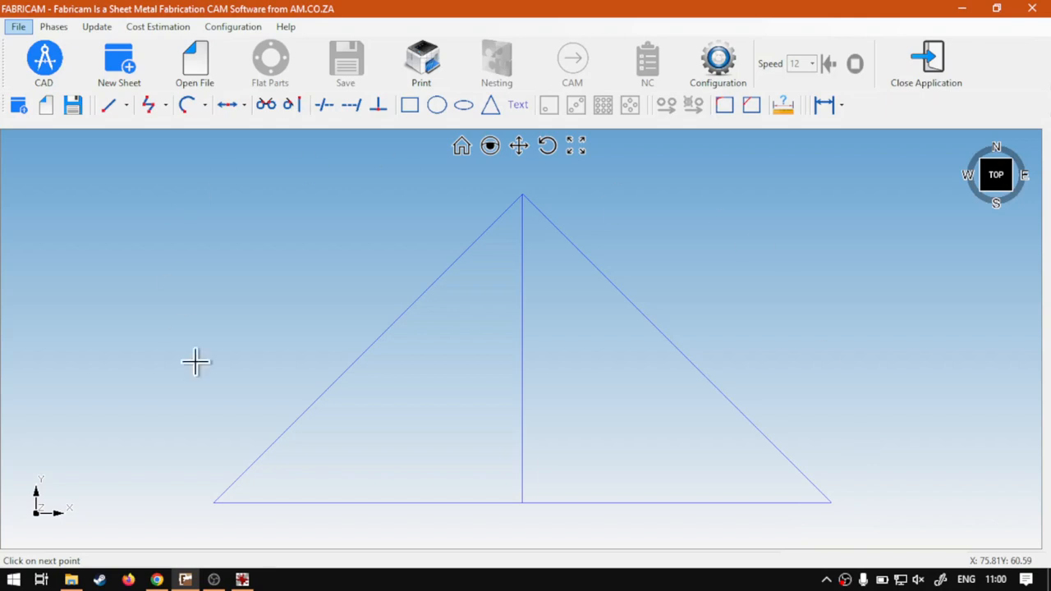
# Delete the entire existing triangle drawing, including its vertical centre line.
pyautogui.moveTo(871, 528); pyautogui.dragTo(92, 169)
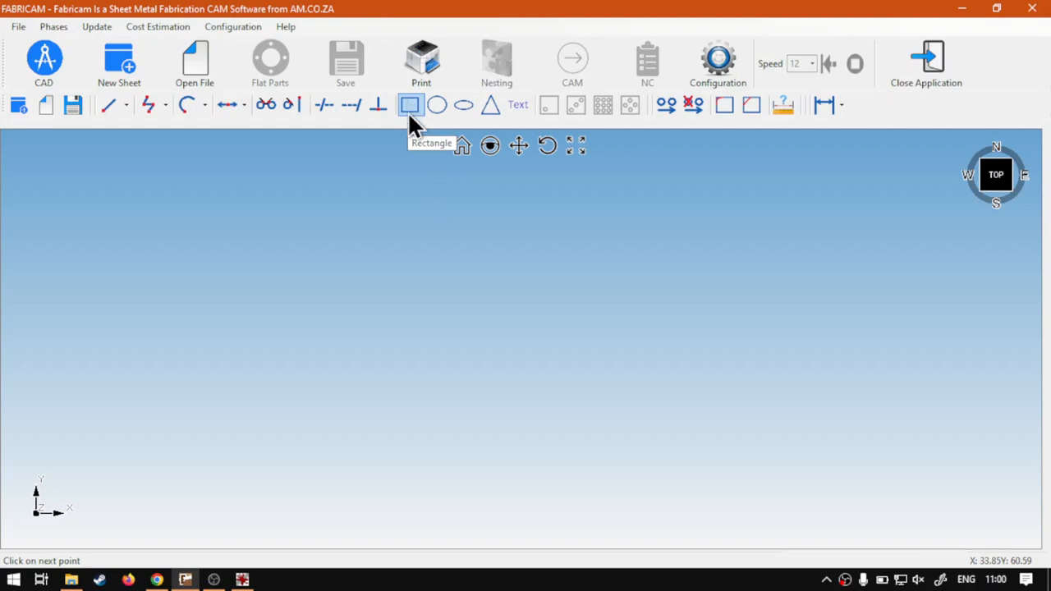
# Start a Polyline on the empty canvas and define its first segment from 0,0 to 100,0.
pyautogui.click(158, 106)
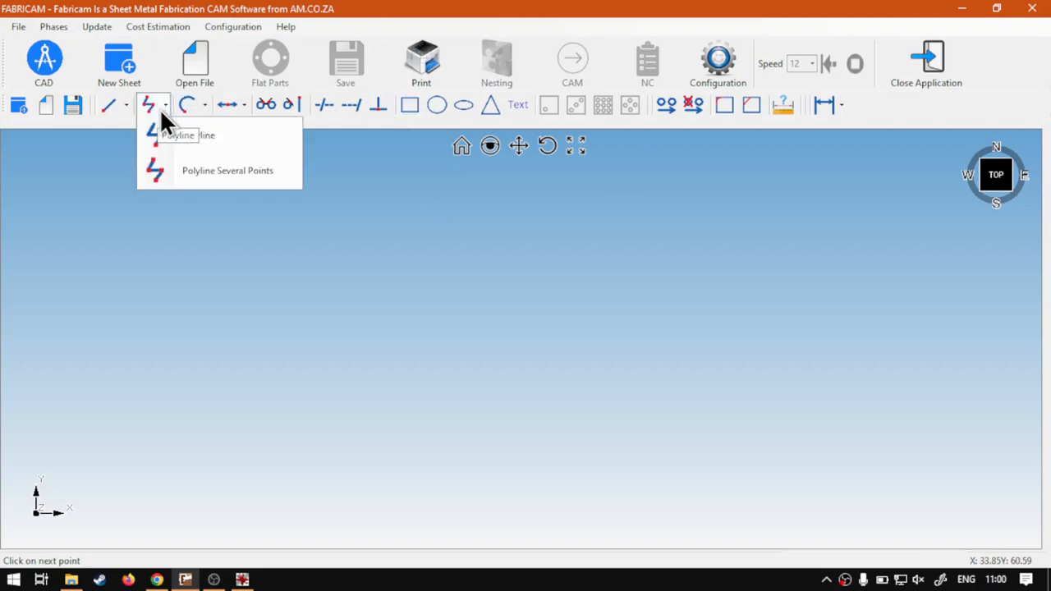
pyautogui.click(219, 141)
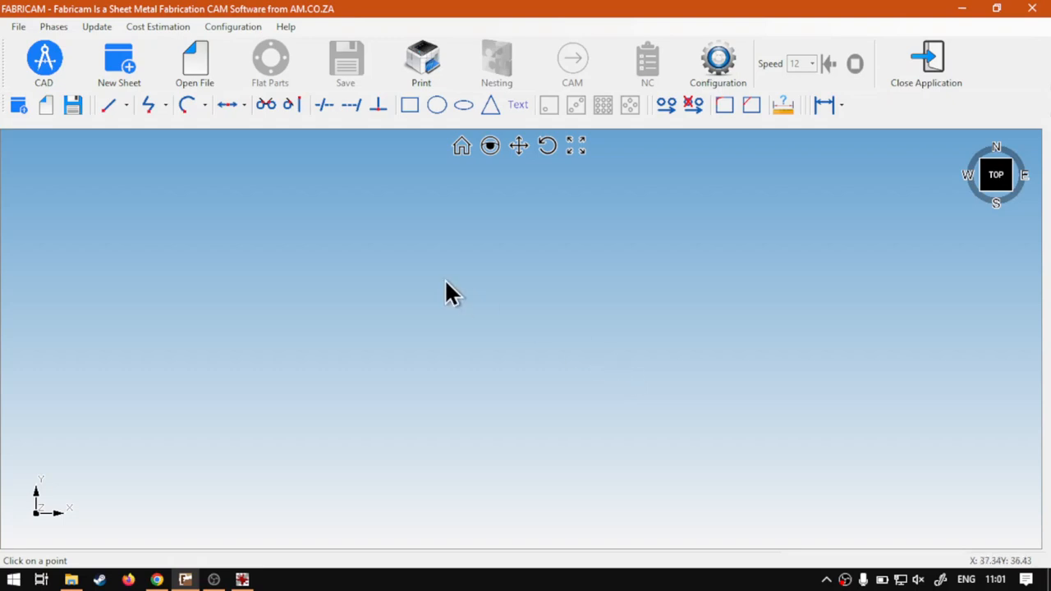
pyautogui.click(164, 102)
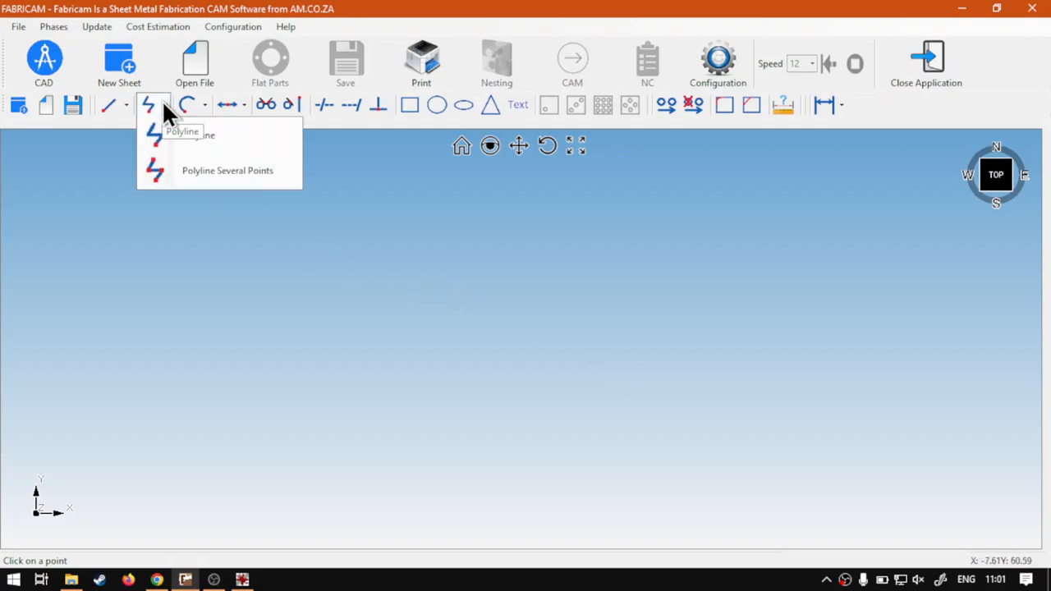
pyautogui.click(193, 132)
pyautogui.click(166, 104)
pyautogui.click(193, 135)
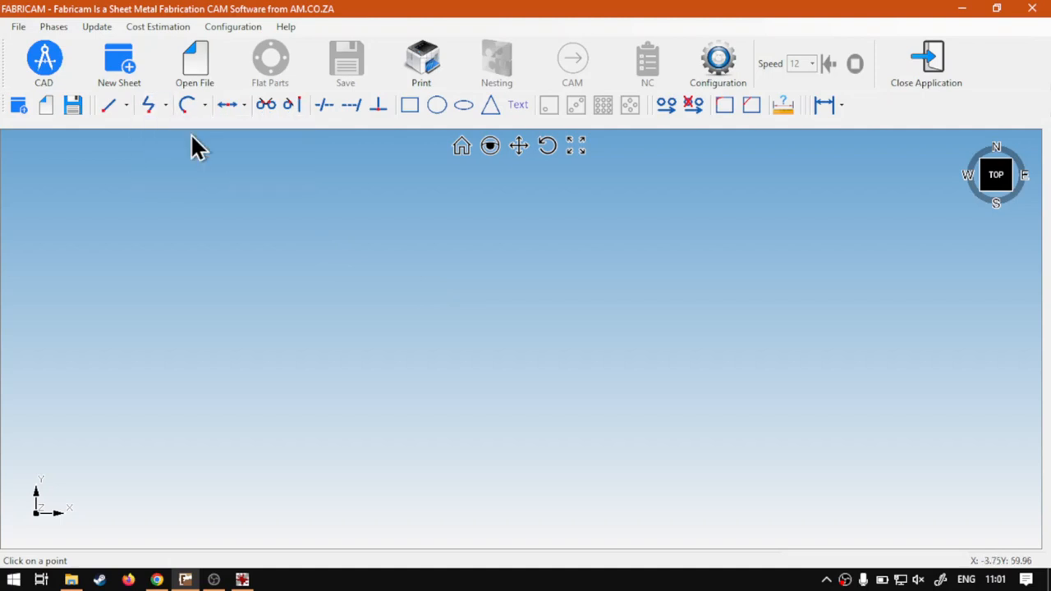
pyautogui.click(164, 106)
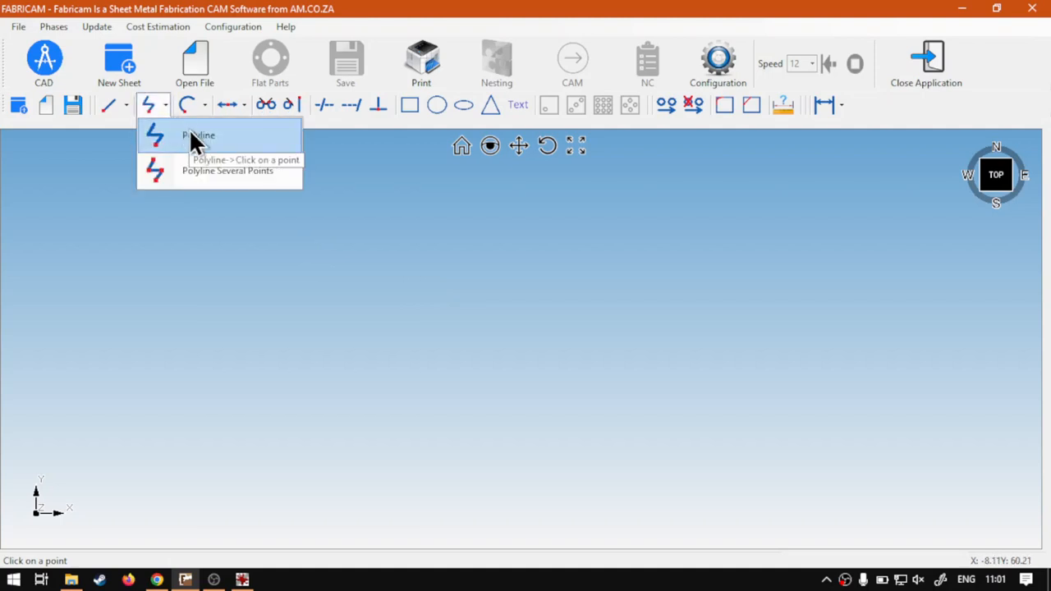
pyautogui.click(190, 132)
pyautogui.click(498, 363)
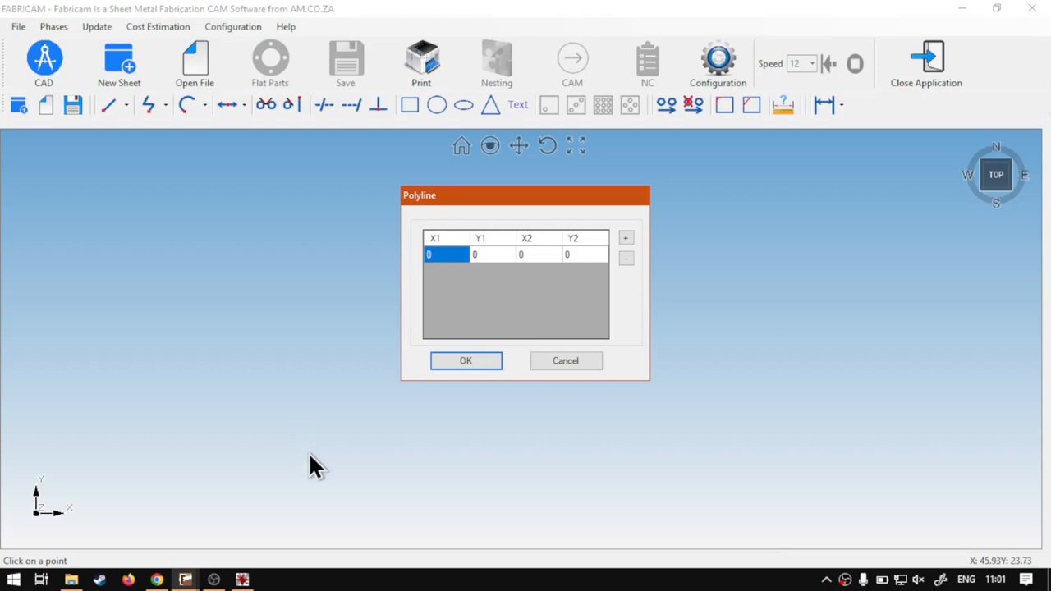
pyautogui.click(527, 257)
pyautogui.click(527, 257)
pyautogui.moveTo(542, 255); pyautogui.dragTo(506, 254)
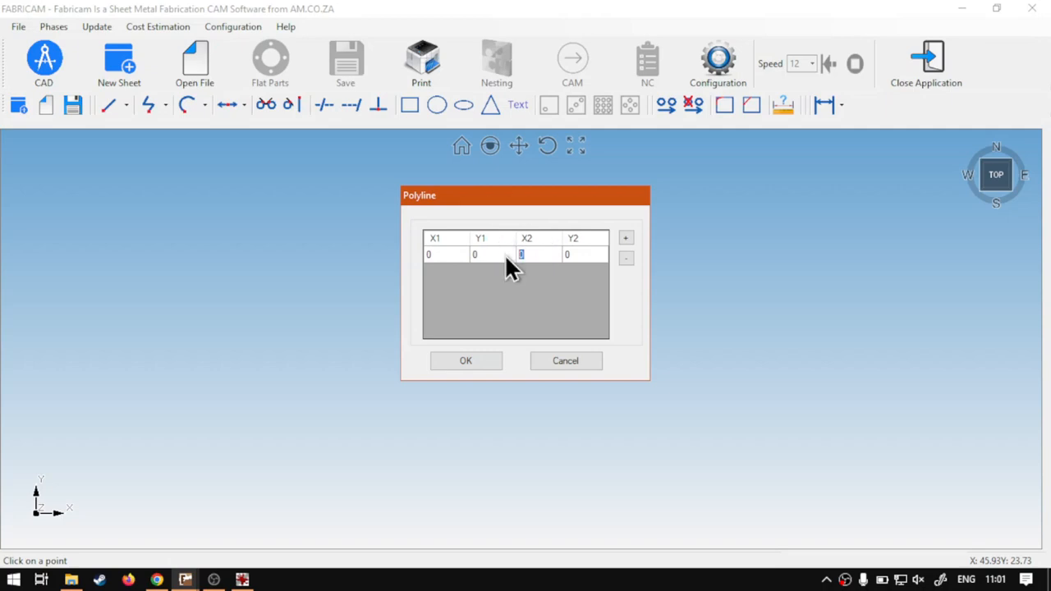
pyautogui.click(576, 257)
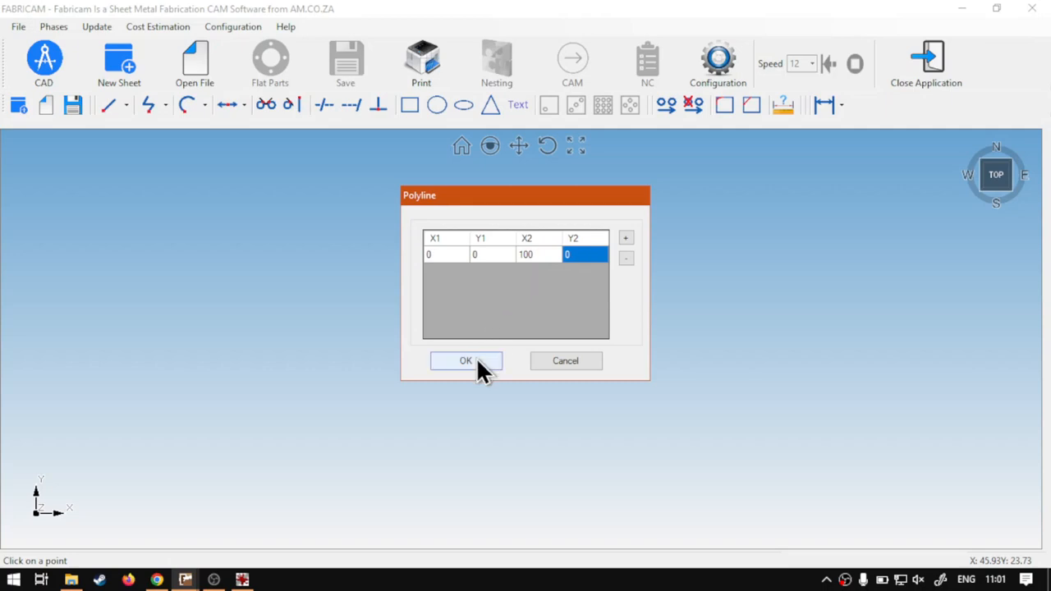
# Add a second polyline segment ending at X2 100 and Y2 100.
pyautogui.click(626, 237)
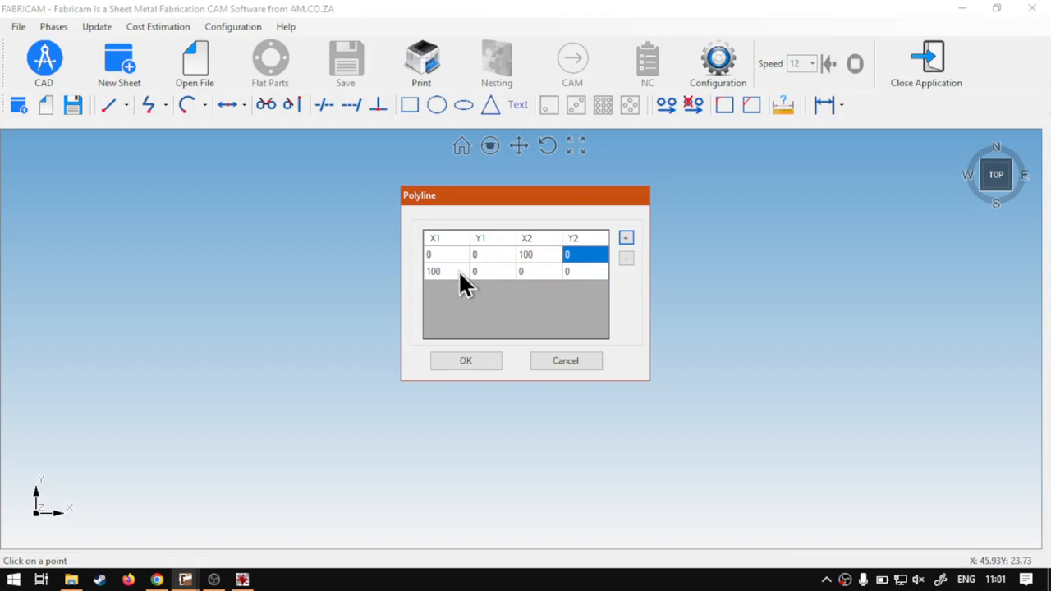
pyautogui.click(539, 271)
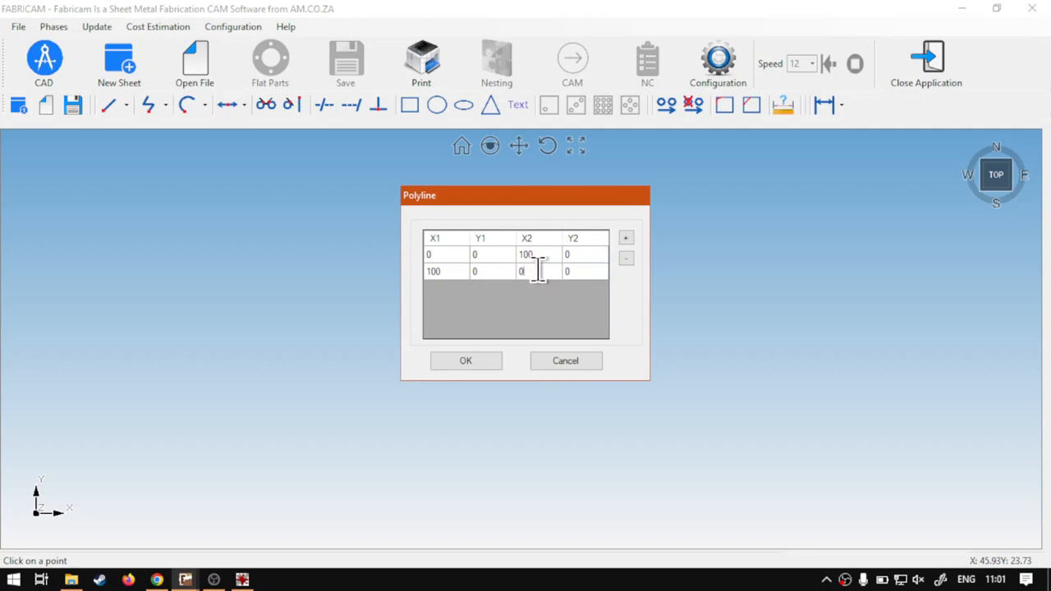
pyautogui.doubleClick(538, 271)
pyautogui.write('50')
pyautogui.doubleClick(529, 273)
pyautogui.write('100')
pyautogui.click(574, 270)
pyautogui.doubleClick(577, 270)
pyautogui.doubleClick(579, 271)
# Add a third polyline segment from 100,100 ending at X2 0 and Y2 100.
pyautogui.click(625, 237)
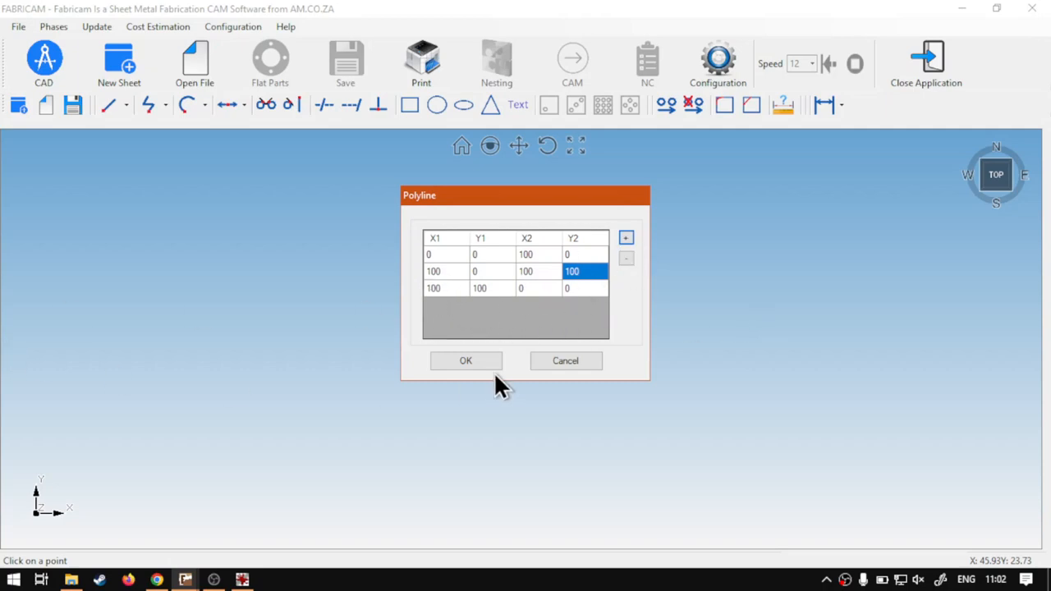
pyautogui.click(534, 290)
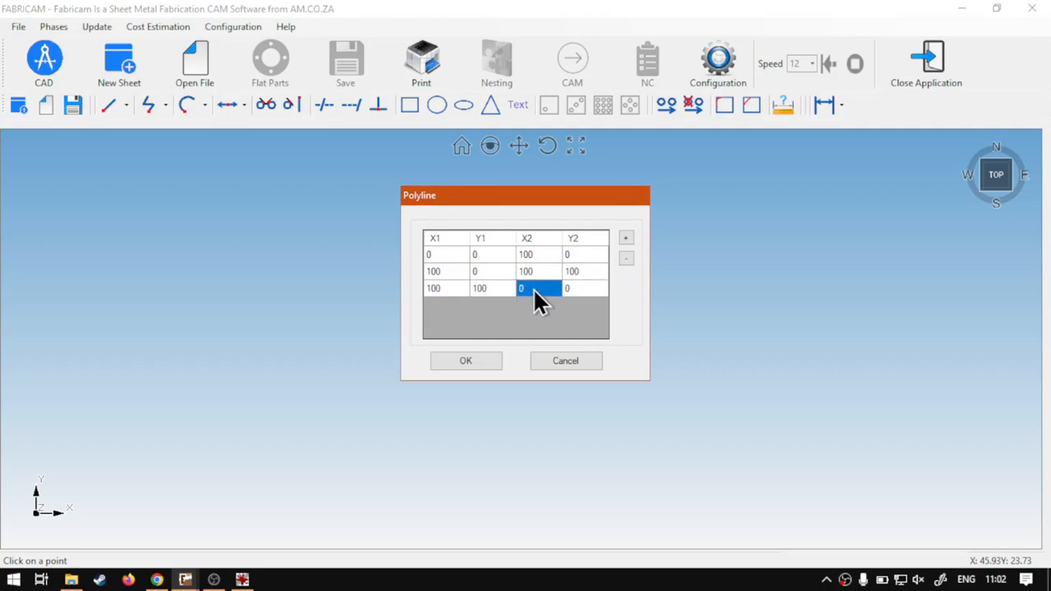
pyautogui.click(534, 290)
pyautogui.write('100')
pyautogui.click(573, 290)
pyautogui.click(577, 288)
pyautogui.write('100')
pyautogui.doubleClick(541, 289)
pyautogui.click(531, 288)
pyautogui.click(582, 289)
pyautogui.write('0')
pyautogui.moveTo(582, 288); pyautogui.dragTo(559, 291)
pyautogui.write('100')
# Add a closing segment from 0,100 back to 0,0 and create the square polyline.
pyautogui.click(626, 237)
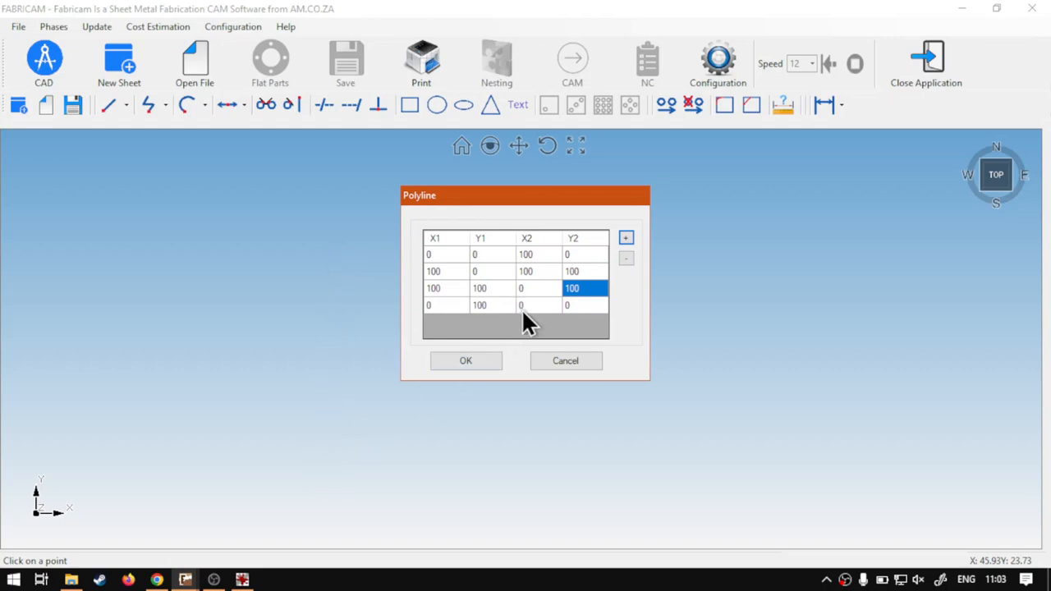
pyautogui.click(483, 362)
pyautogui.scroll(-1, 562, 312)
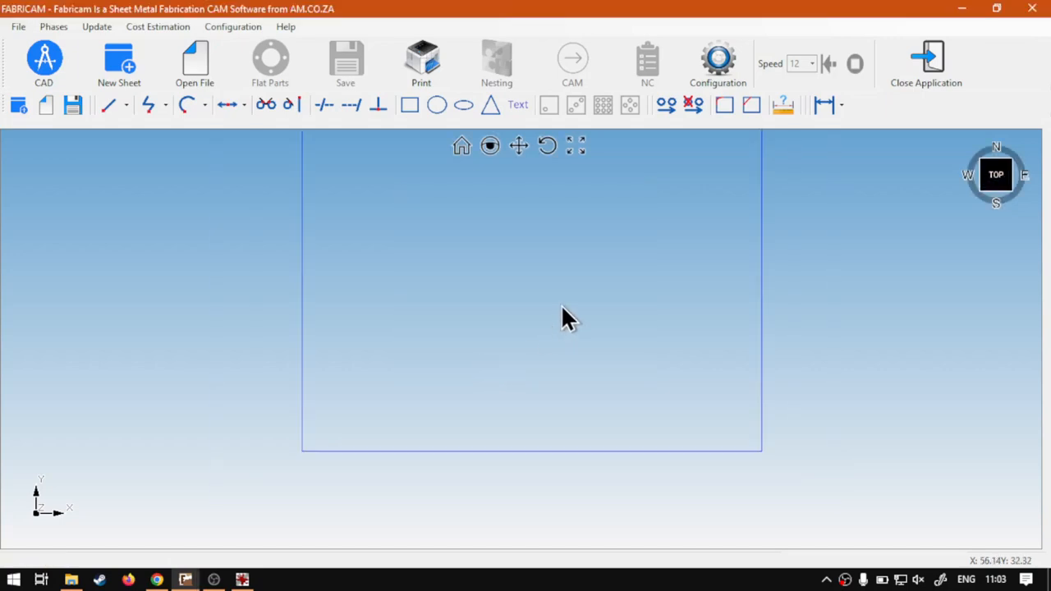
pyautogui.moveTo(537, 248); pyautogui.dragTo(533, 359, button='middle')
pyautogui.scroll(-1, 534, 371)
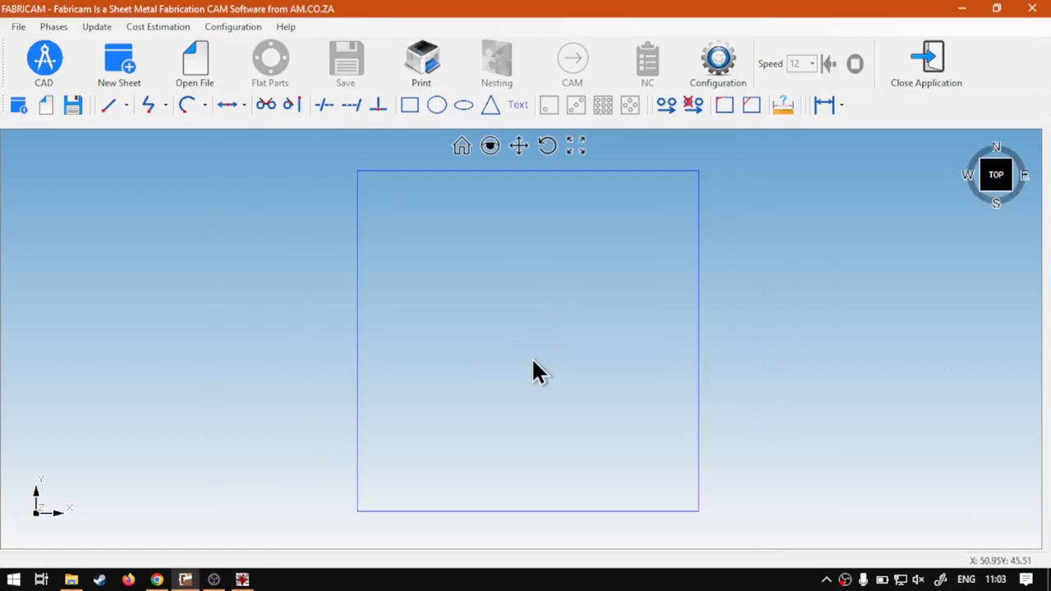
pyautogui.moveTo(539, 323); pyautogui.dragTo(561, 371, button='middle')
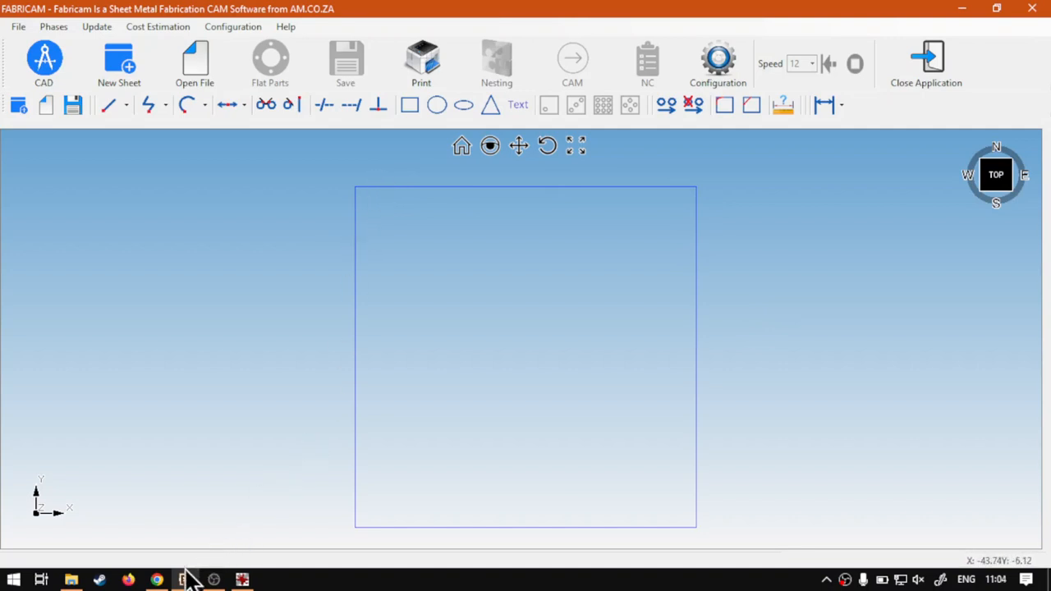
# Switch to Chrome to view the softwaretraining.co.za home page.
pyautogui.click(157, 580)
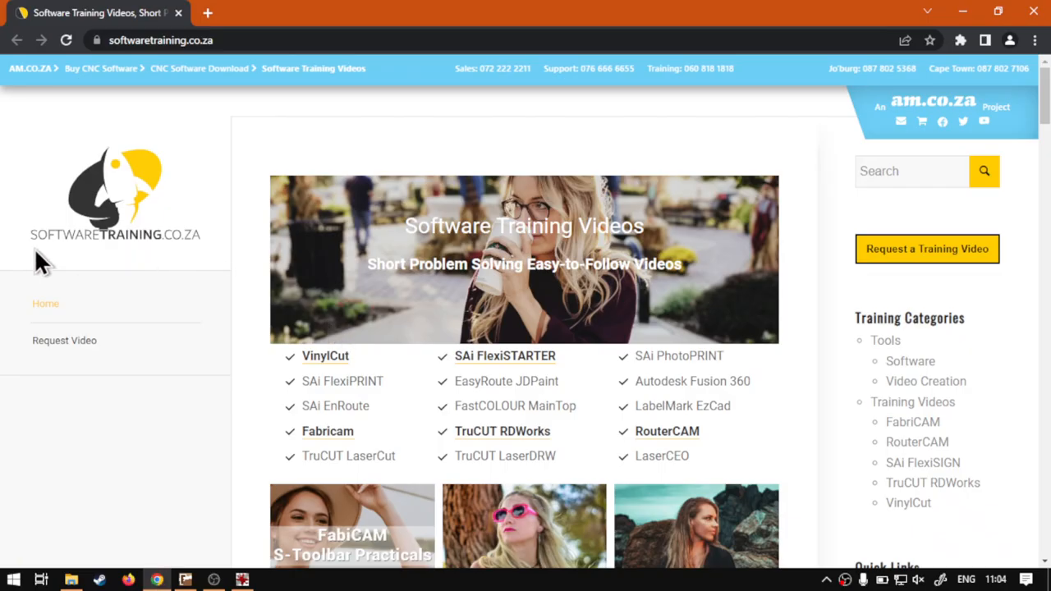